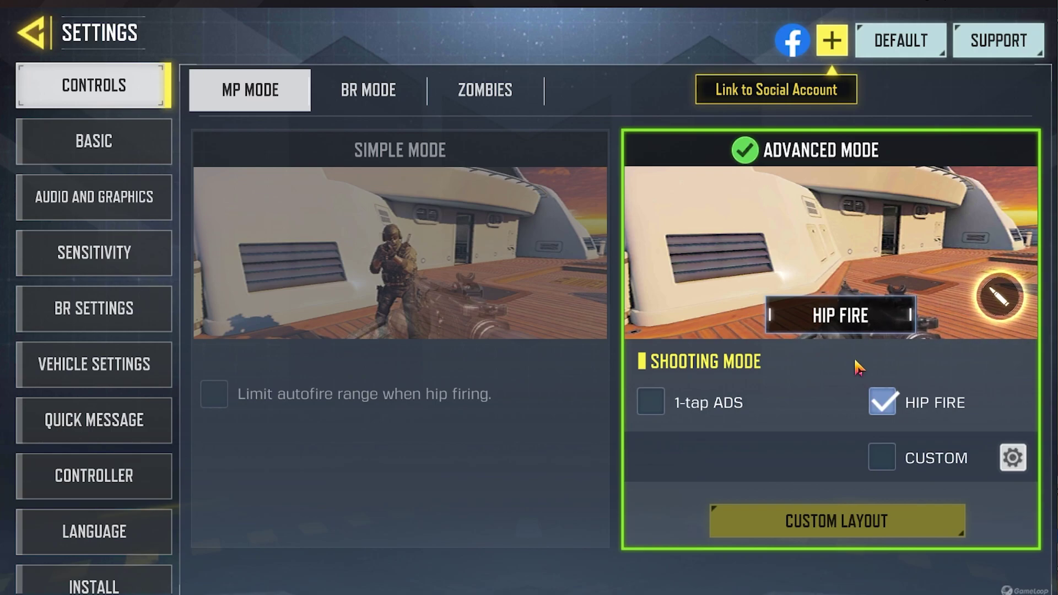
Scroll the Basic MP settings to FOV 100, Objective Marker 50/25 and Item Marker 50/24
click(145, 150)
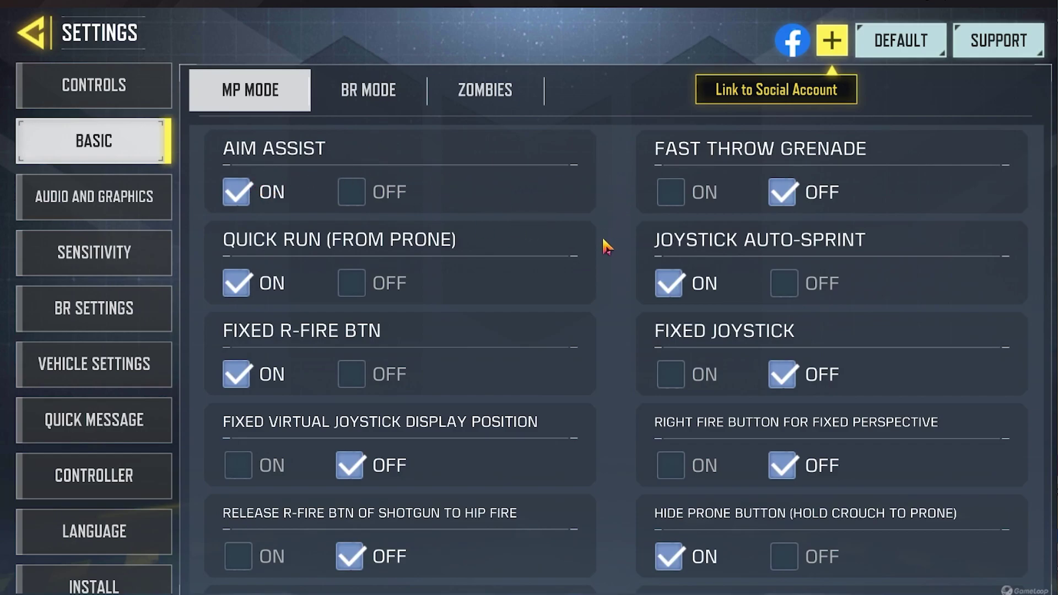
drag(606, 472, 605, 236)
drag(633, 456, 619, 331)
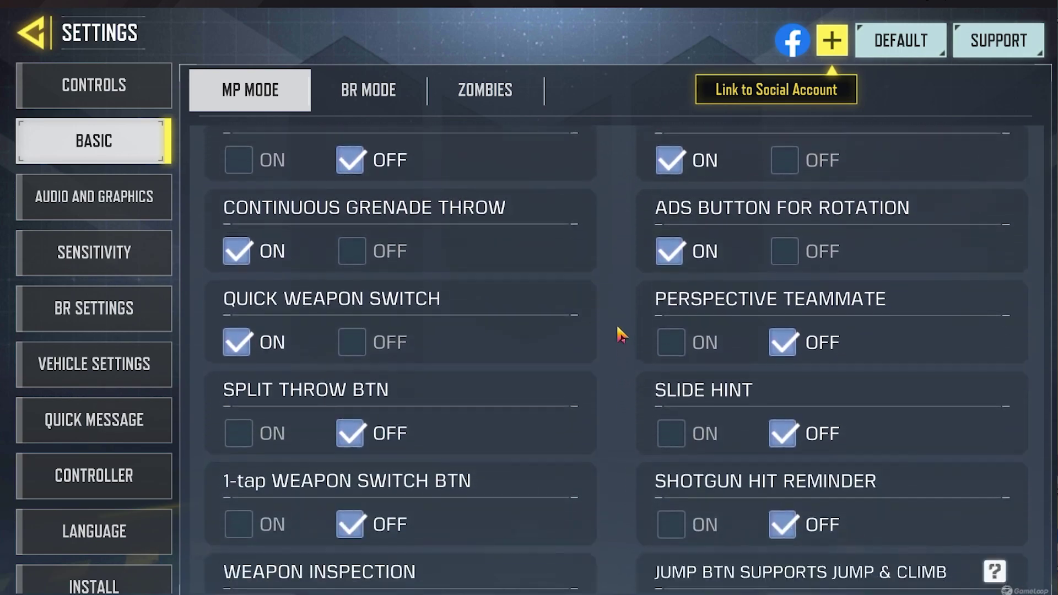
drag(622, 487, 610, 314)
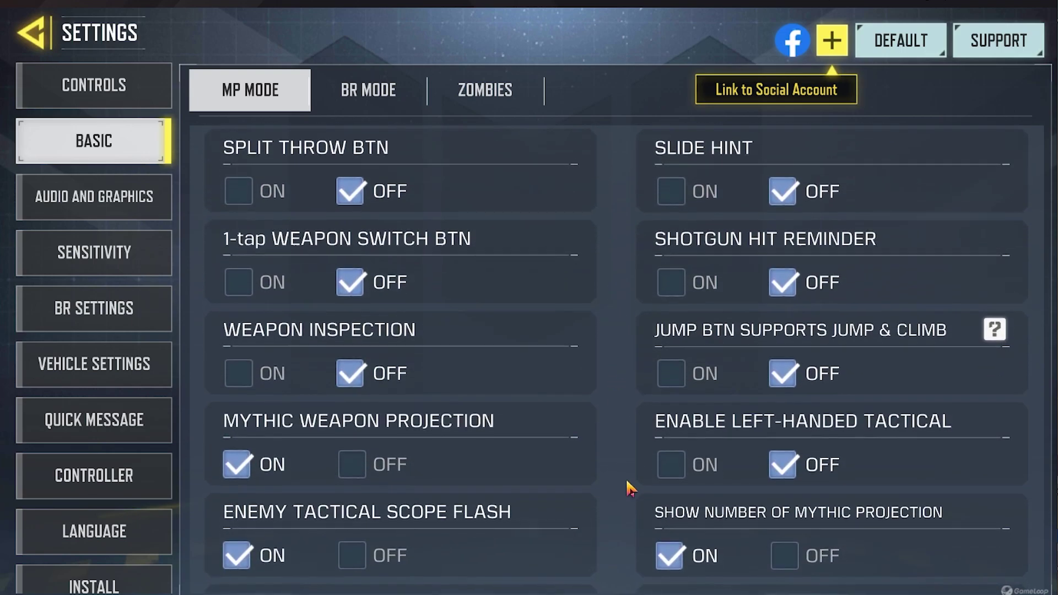
drag(628, 484, 610, 326)
drag(629, 455, 586, 288)
drag(591, 433, 574, 239)
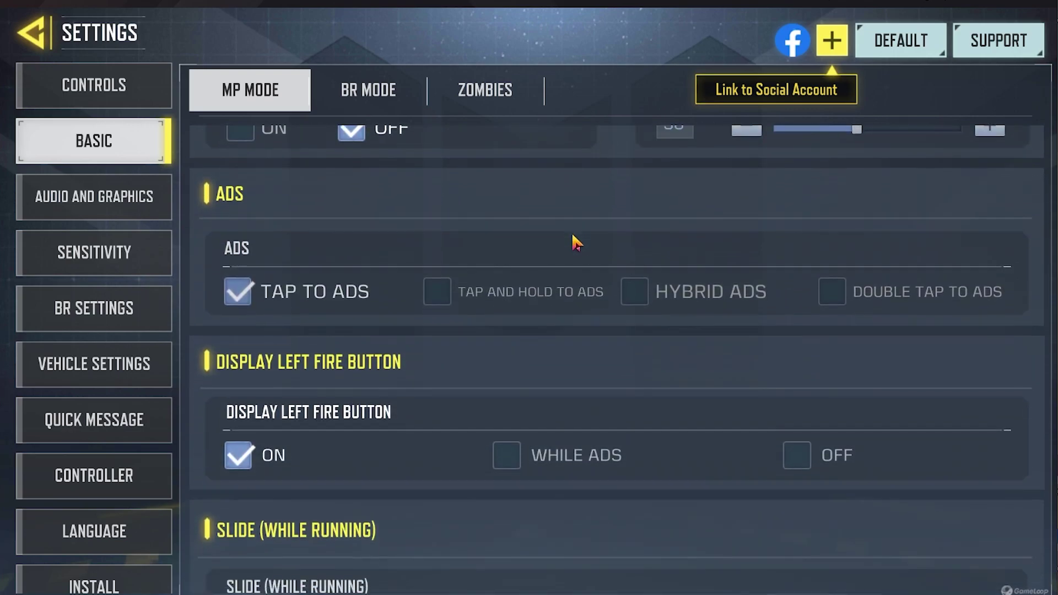
drag(701, 381, 689, 253)
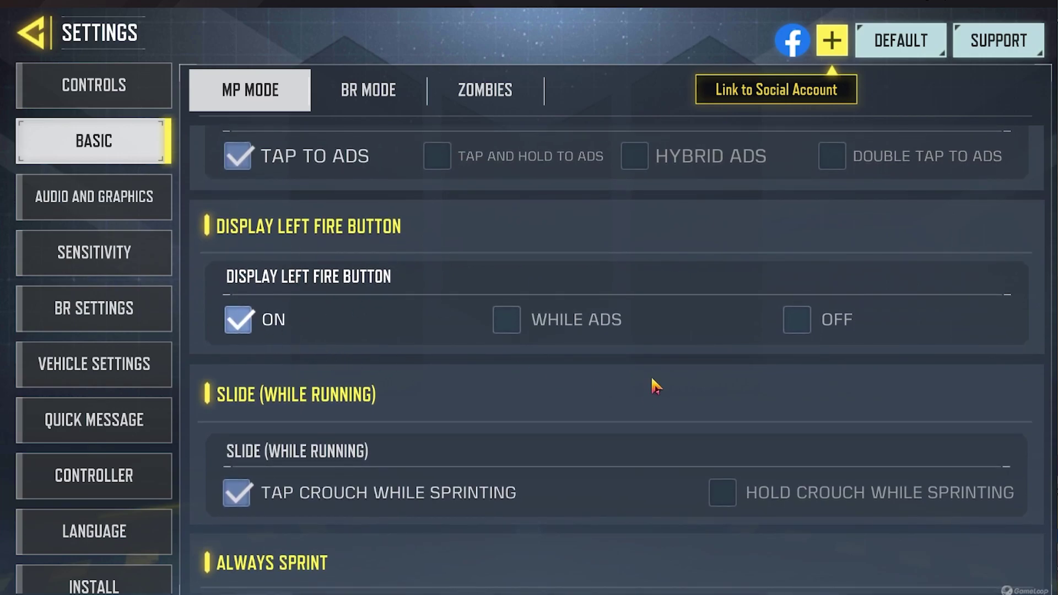
drag(656, 386, 650, 250)
drag(603, 463, 603, 338)
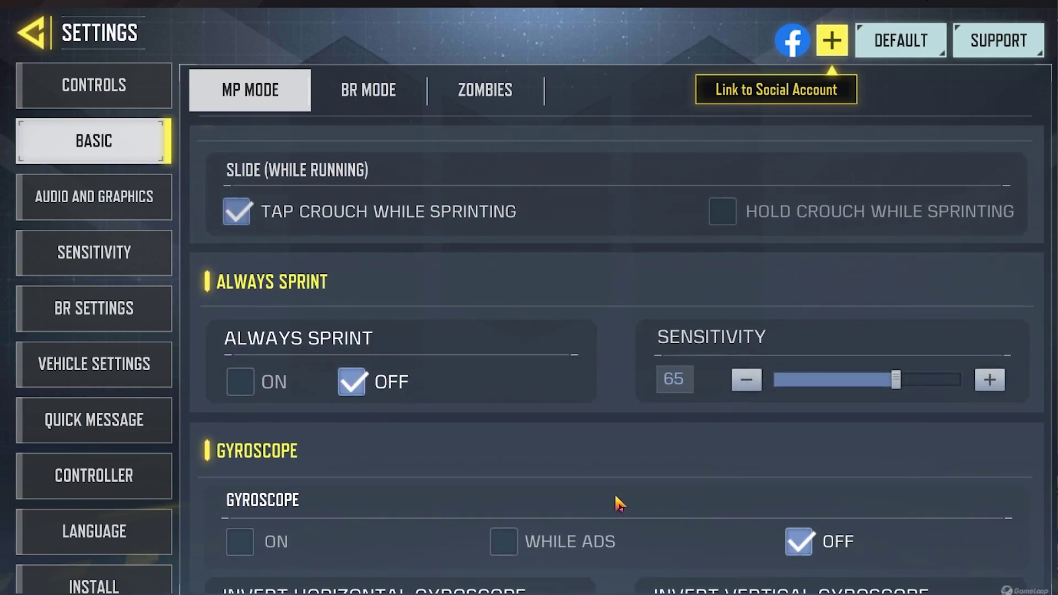
drag(619, 504, 614, 404)
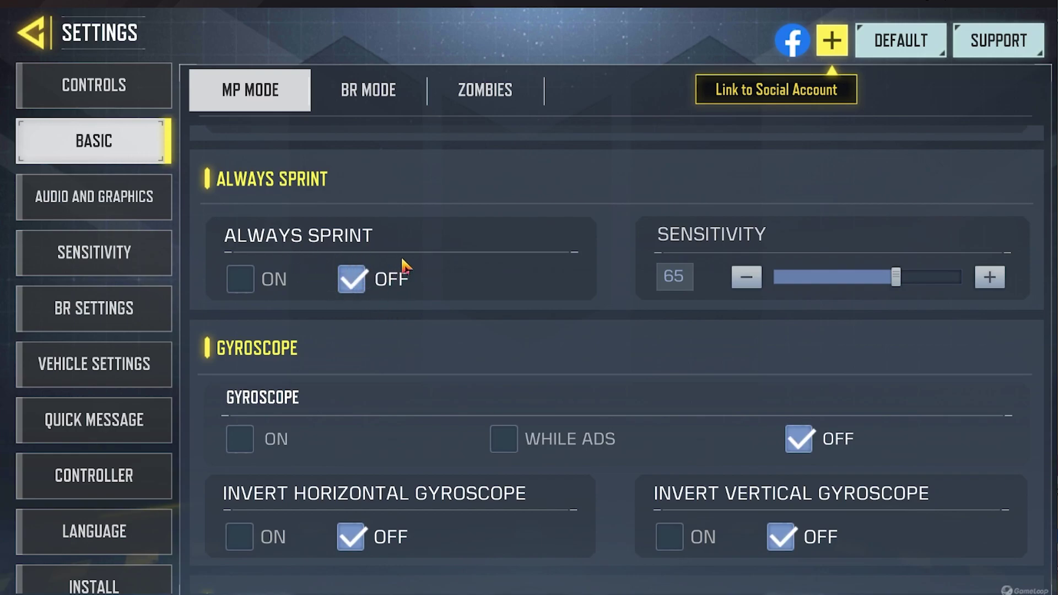
drag(595, 364, 579, 241)
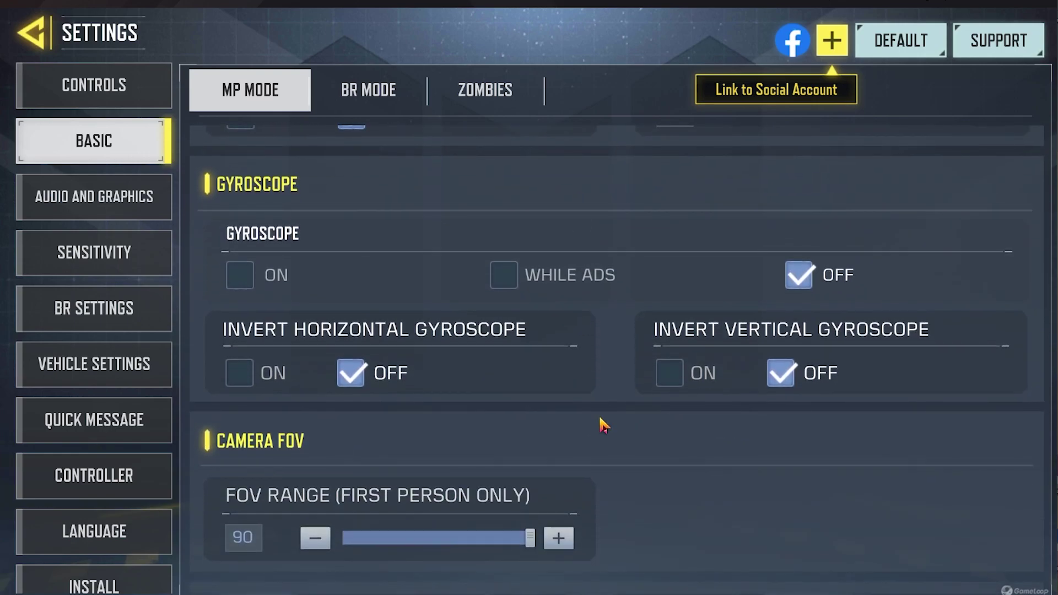
drag(603, 425, 599, 278)
drag(612, 386, 594, 224)
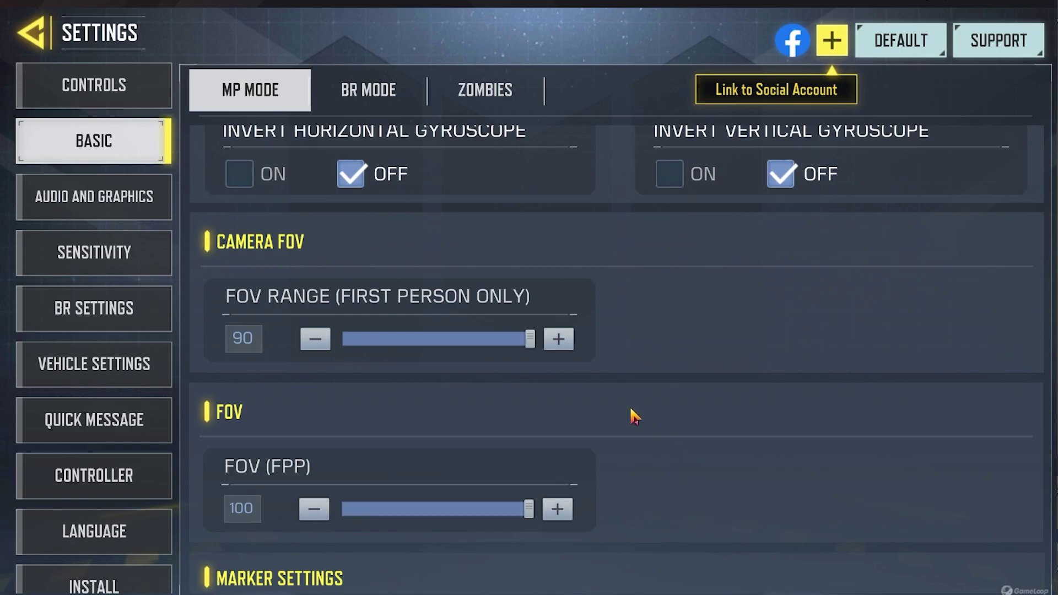
drag(621, 416, 668, 193)
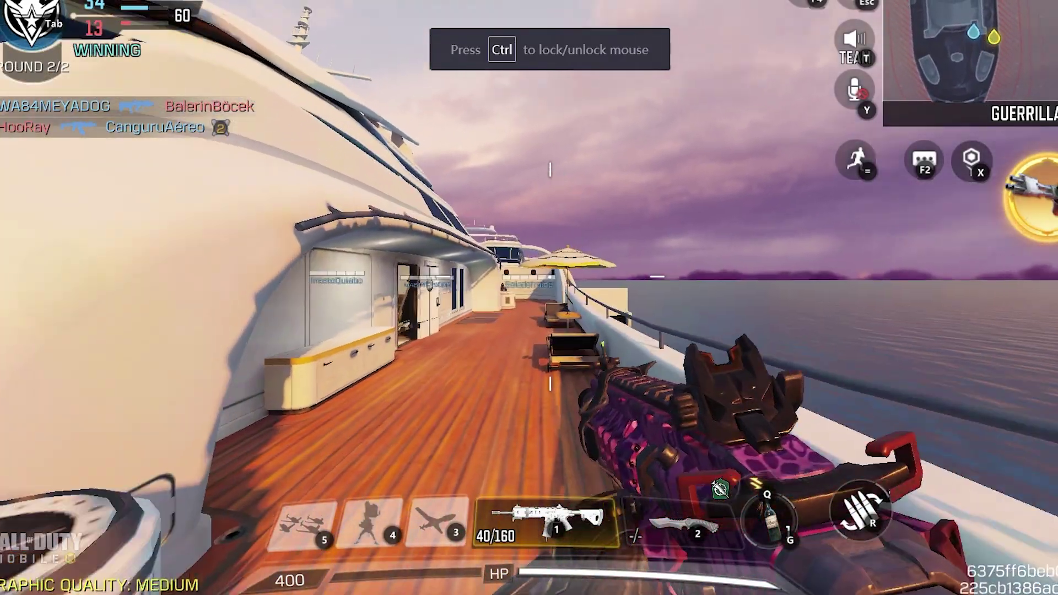
Throw a molotov and fire the rifle at the enemy
key(g)
click(551, 277)
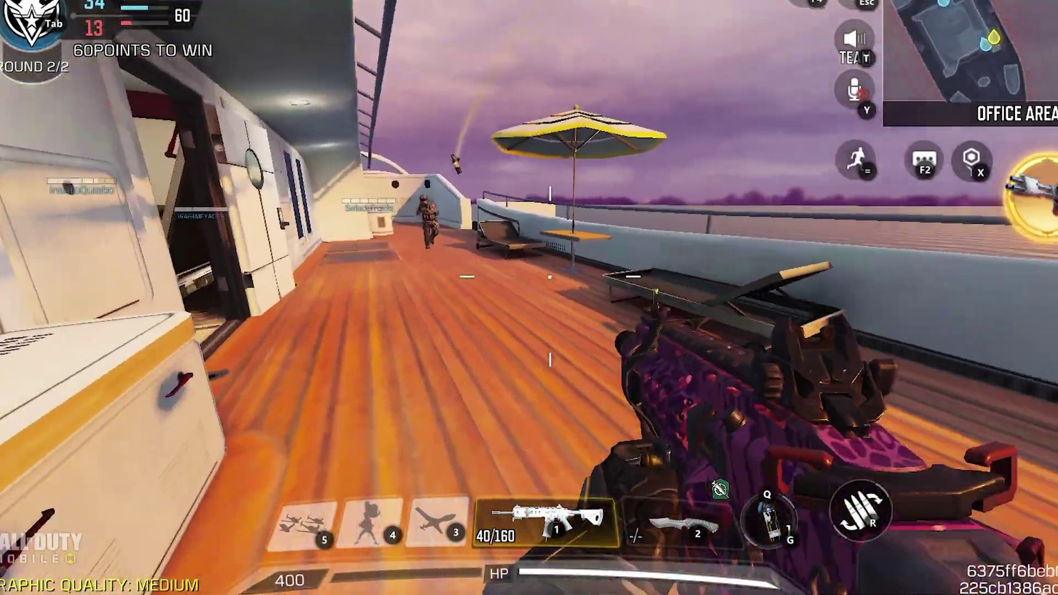
click(550, 276)
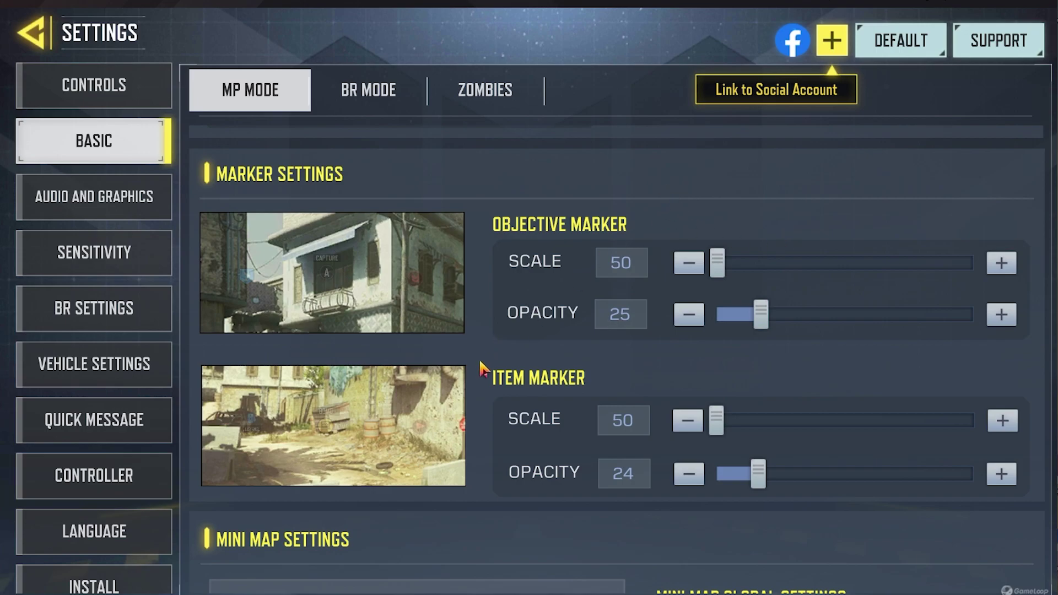
Scroll past Mini Map Settings, then switch to Audio and Graphics (Medium quality, Max frame rate)
drag(481, 369, 495, 183)
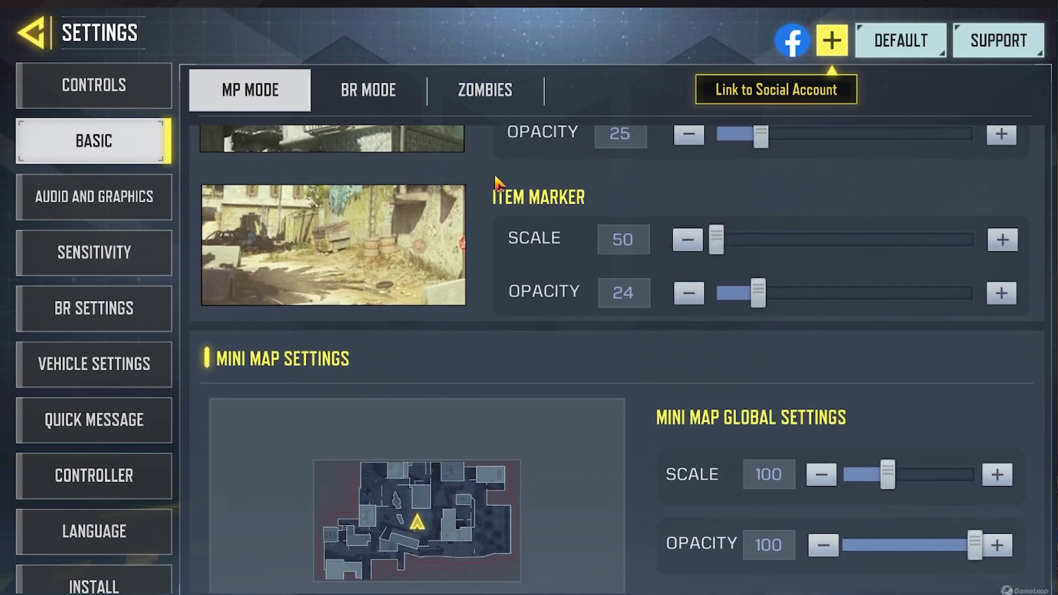
drag(643, 342, 641, 196)
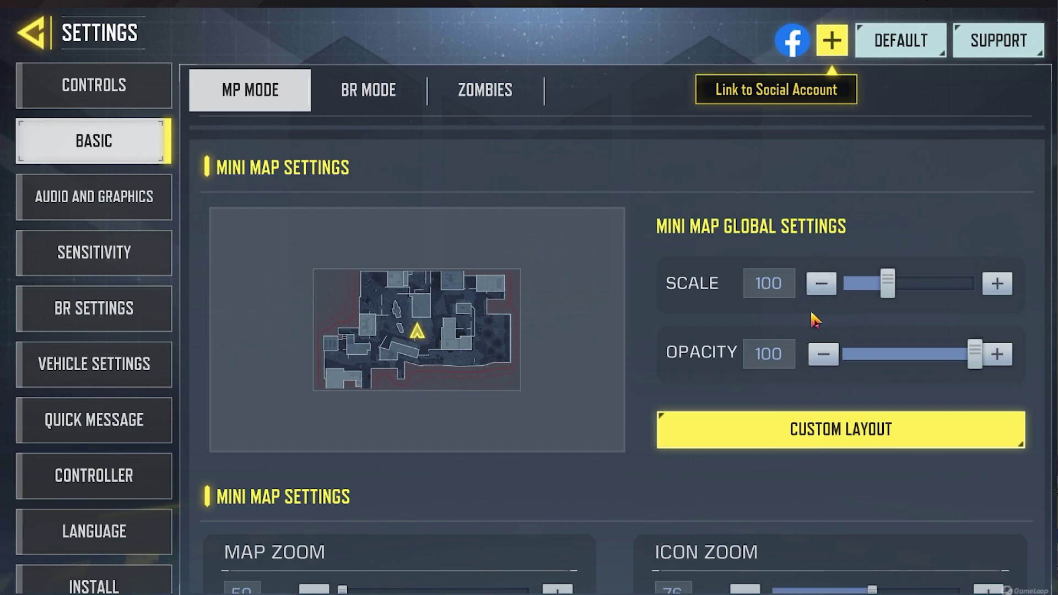
drag(648, 255, 647, 168)
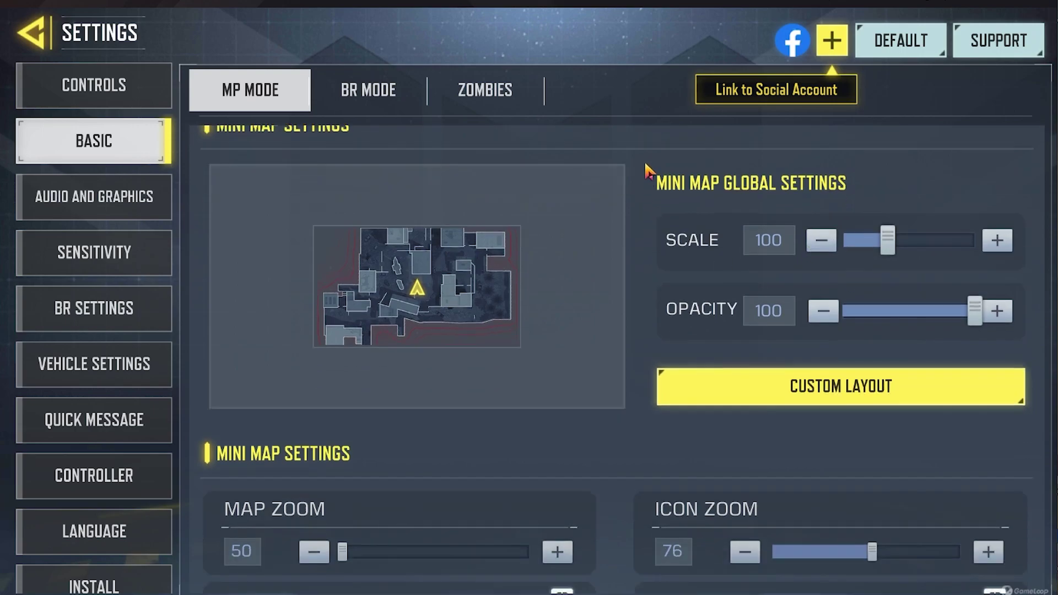
drag(648, 336, 637, 168)
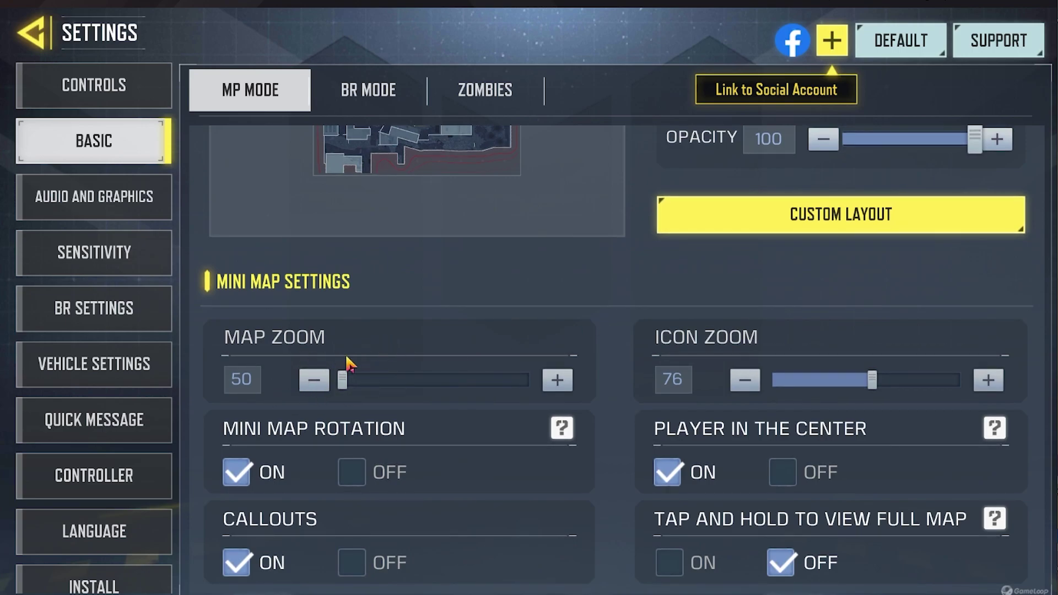
click(84, 202)
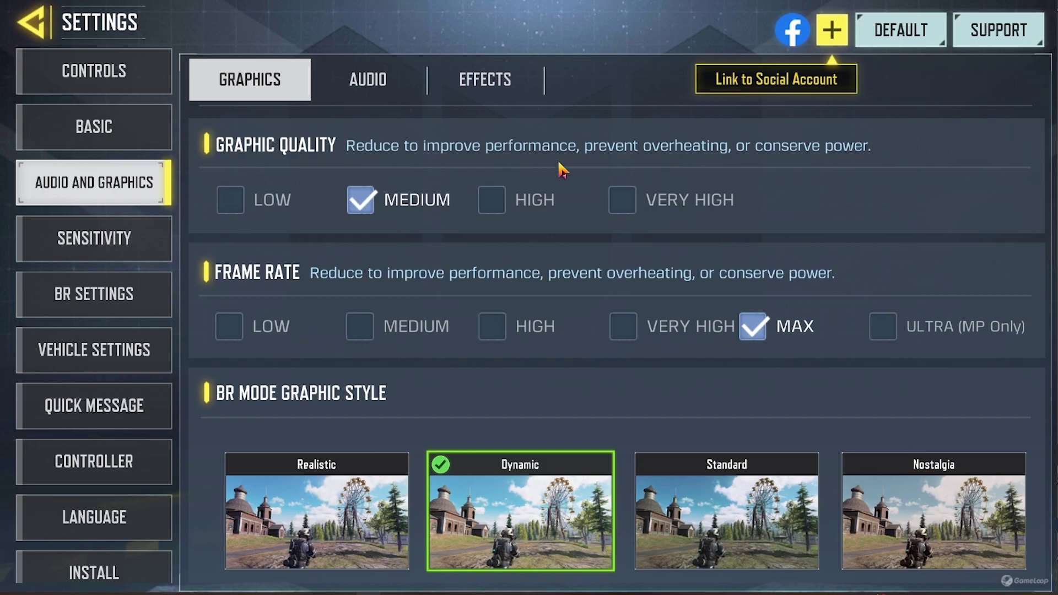
Scroll the Graphics page down to Ragdoll off, Realistic Scope on and Auto adjust
scroll(561, 168, down, 6)
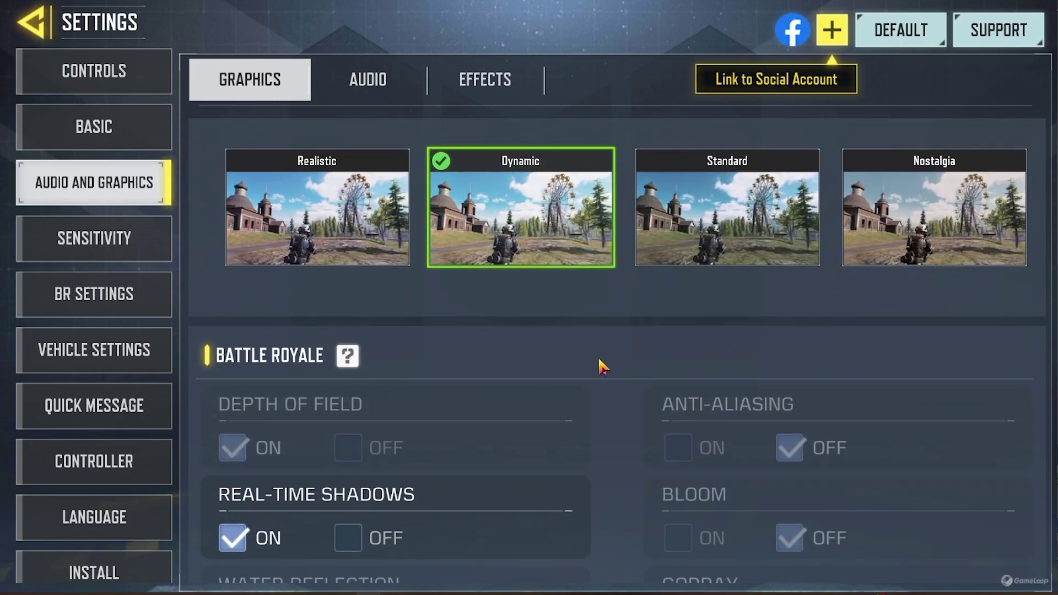
scroll(604, 367, down, 9)
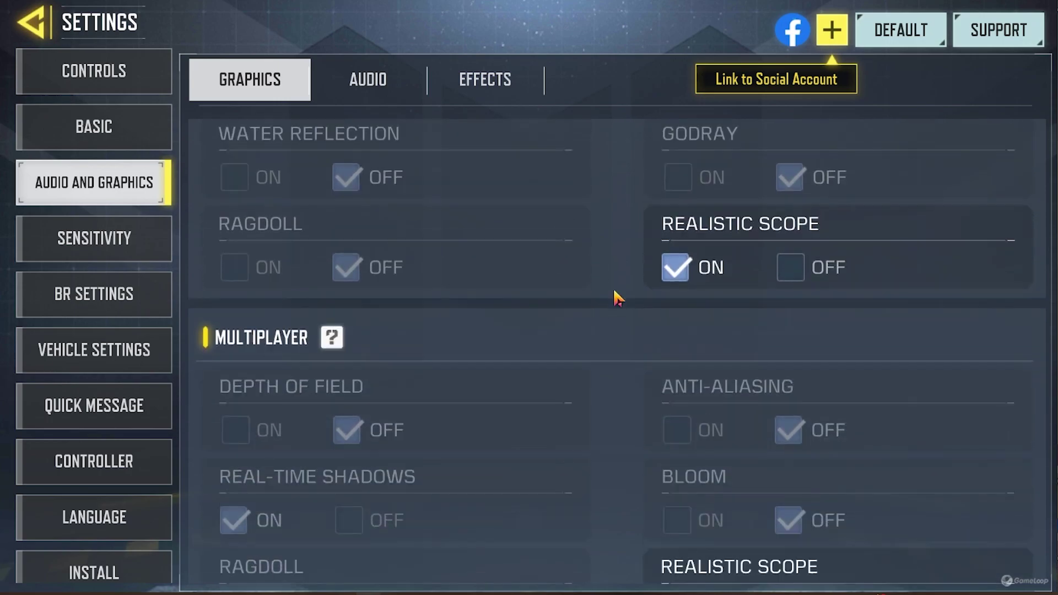
scroll(617, 298, down, 2)
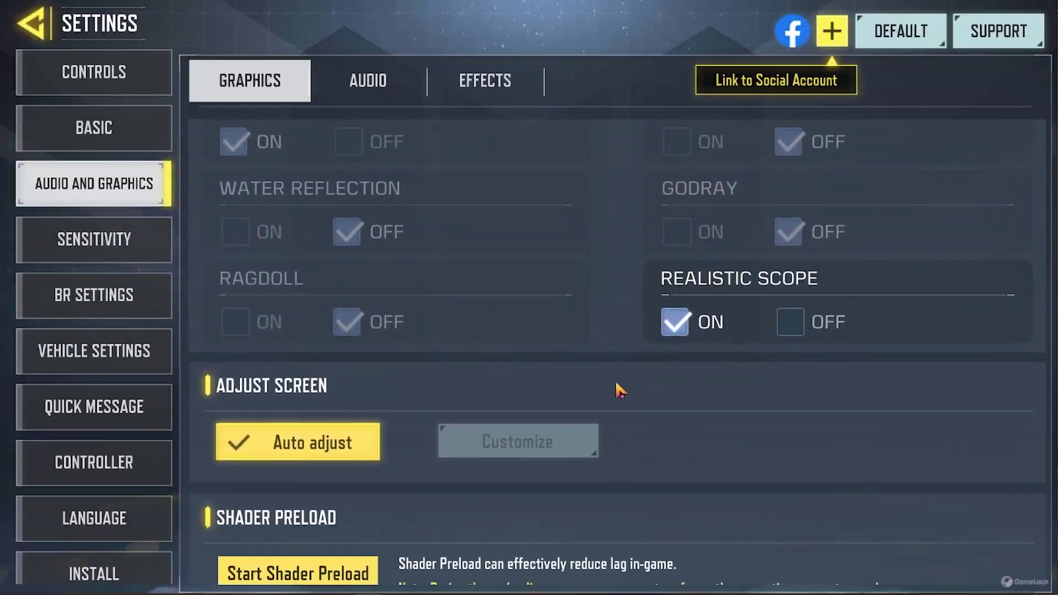
scroll(624, 402, down, 3)
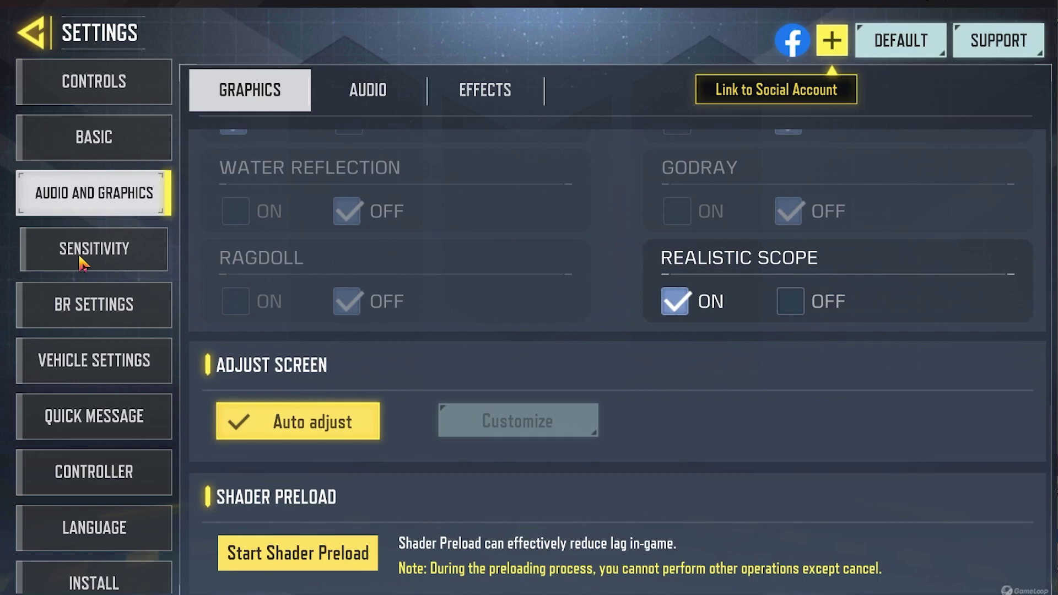
click(78, 247)
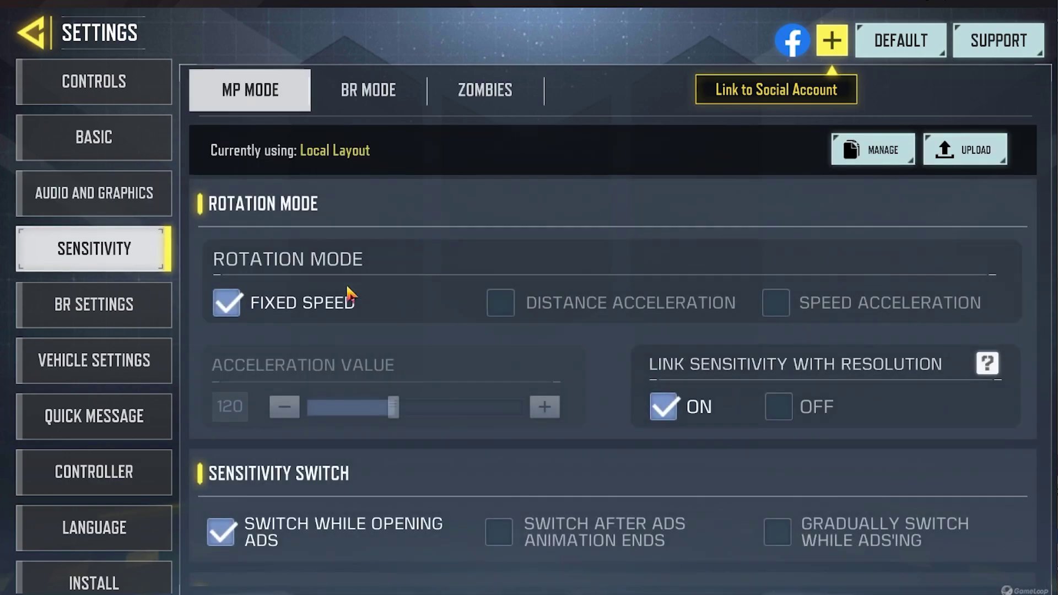
mouse_move(612, 443)
mouse_down()
mouse_move(610, 411)
mouse_move(619, 450)
mouse_up()
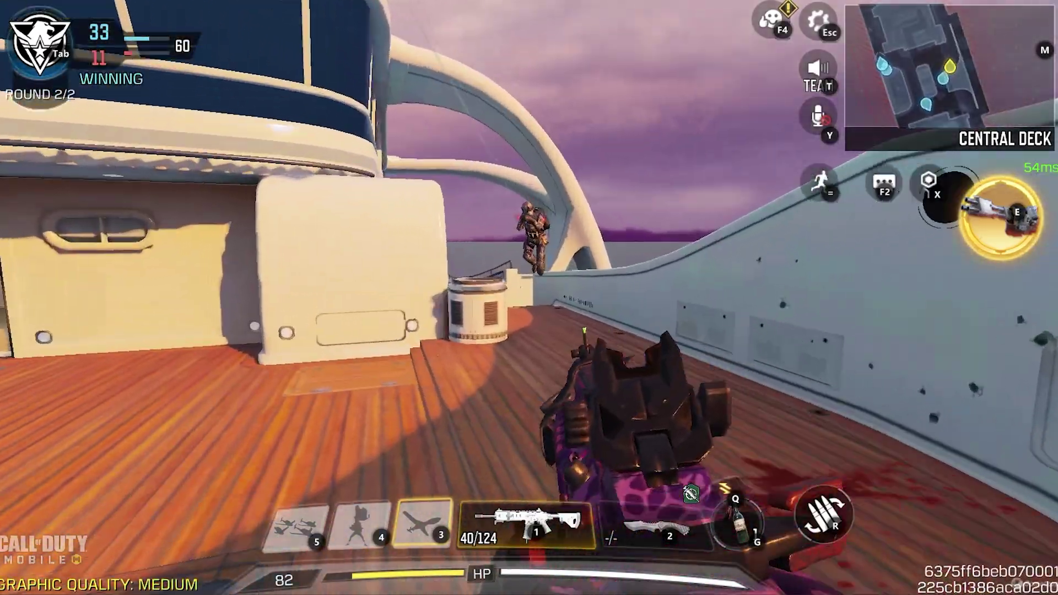
click(529, 298)
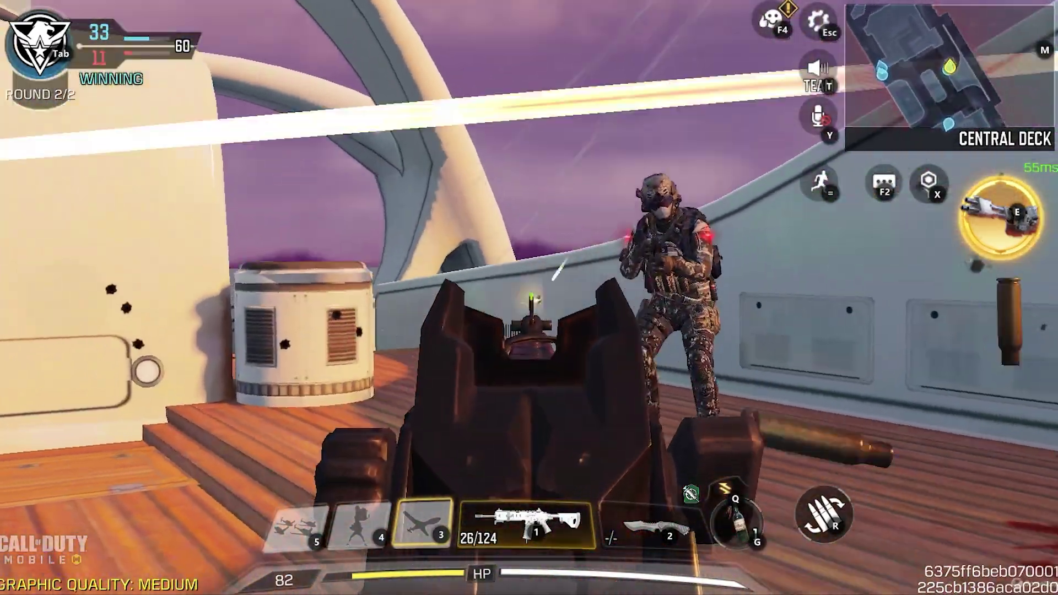
click(529, 297)
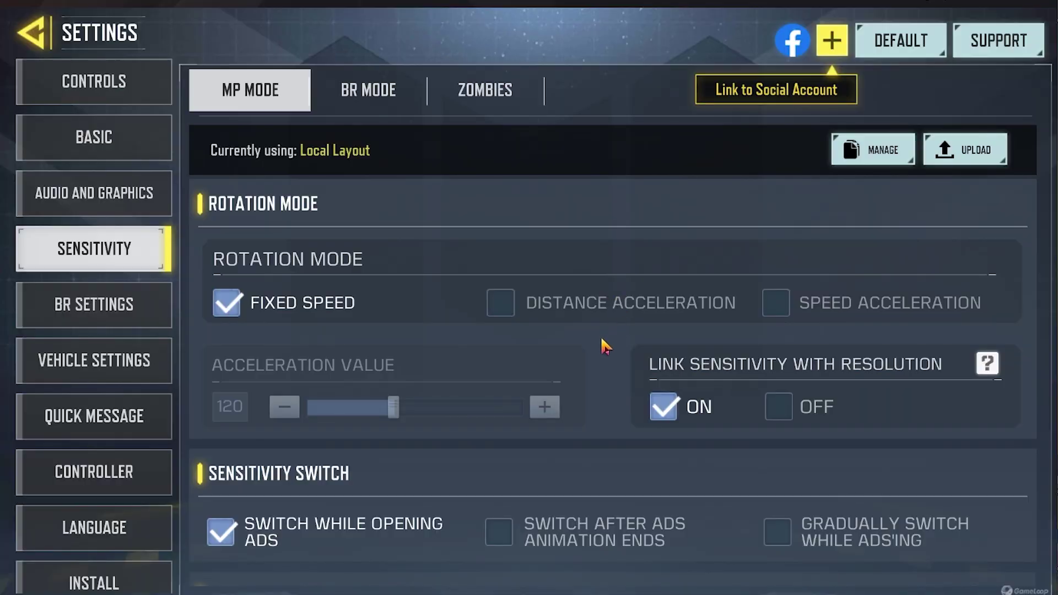
drag(617, 460, 619, 283)
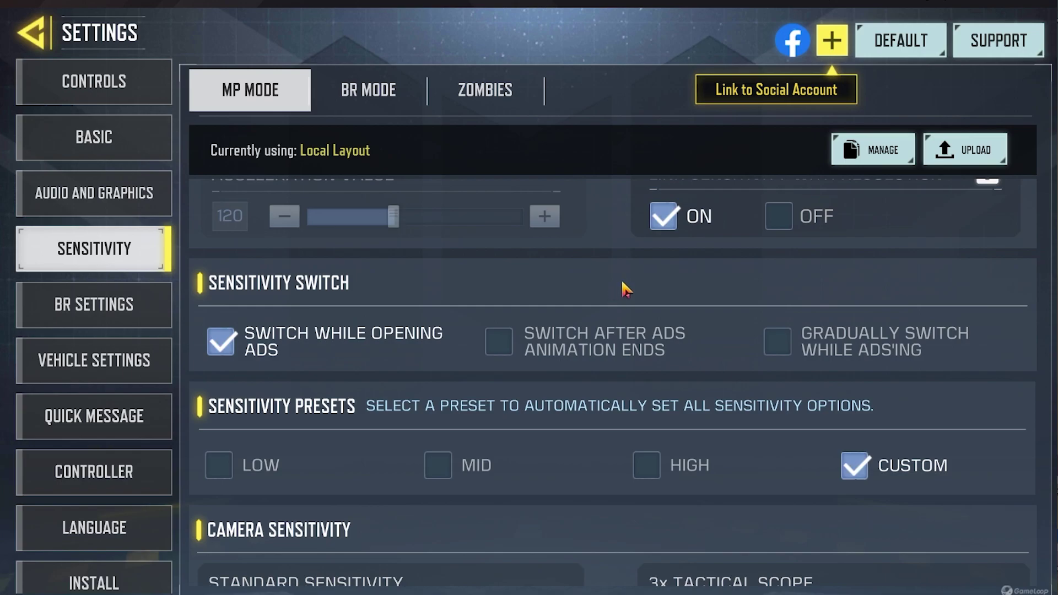
drag(626, 290, 632, 58)
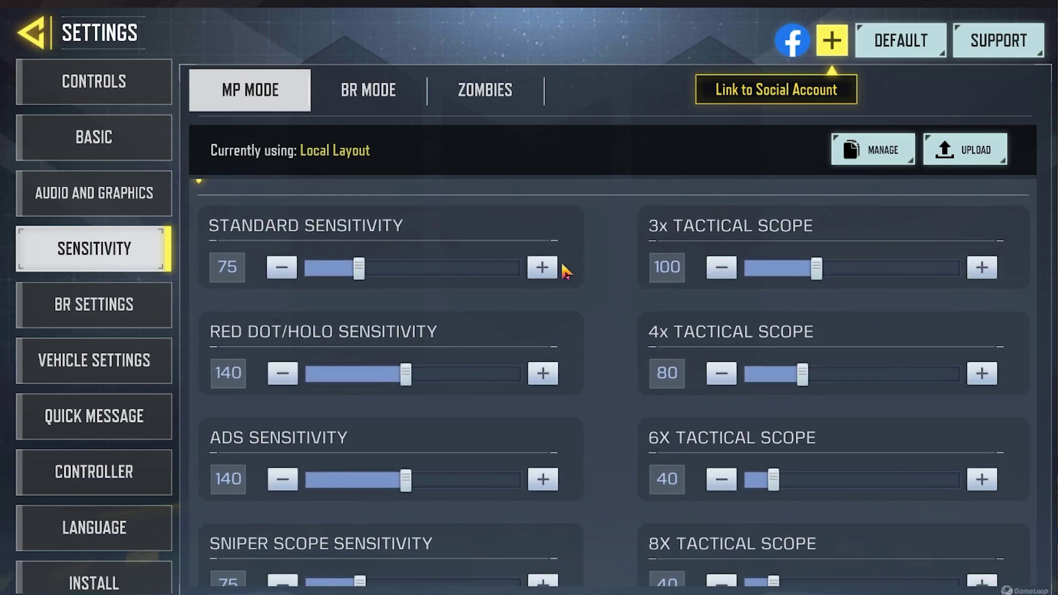
drag(616, 332, 605, 227)
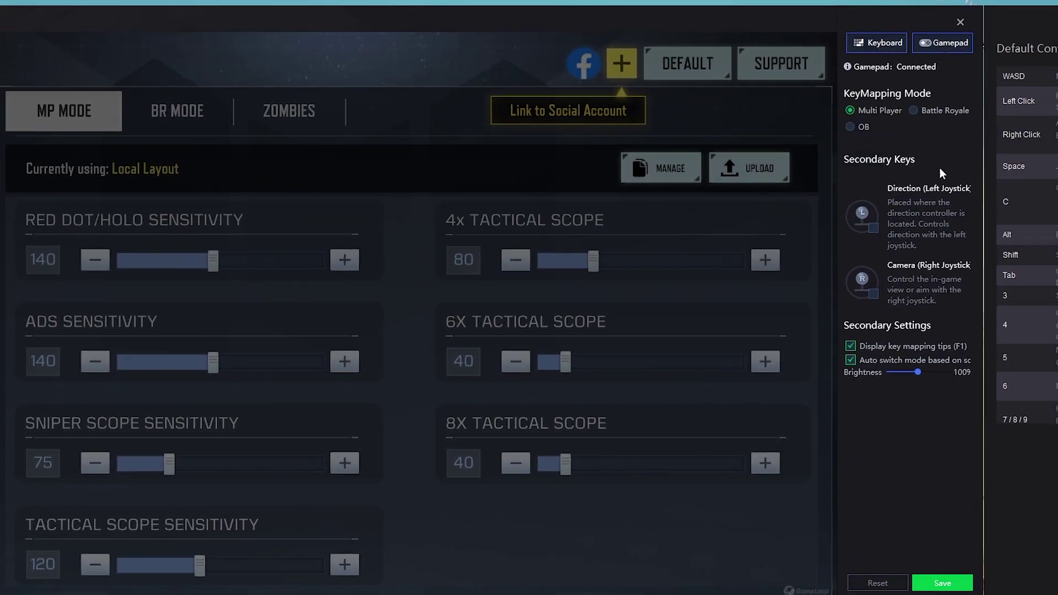
Switch GameLoop's key-mapping panel from Gamepad to the Keyboard mappings
click(895, 44)
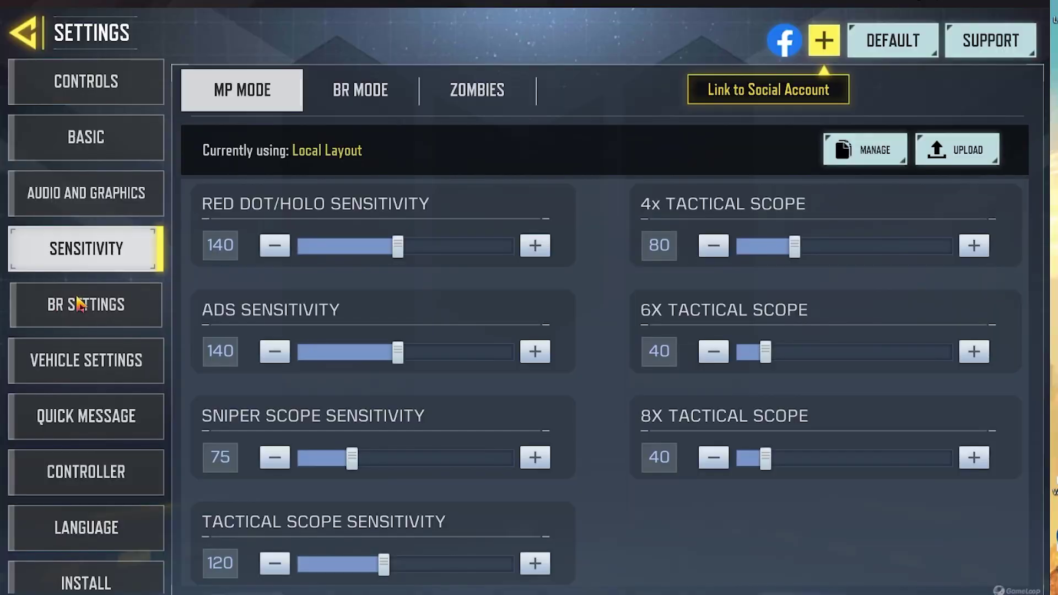
Browse the BR, Vehicle, Quick Message, Controller and Language pages, ending back on Controller
click(87, 310)
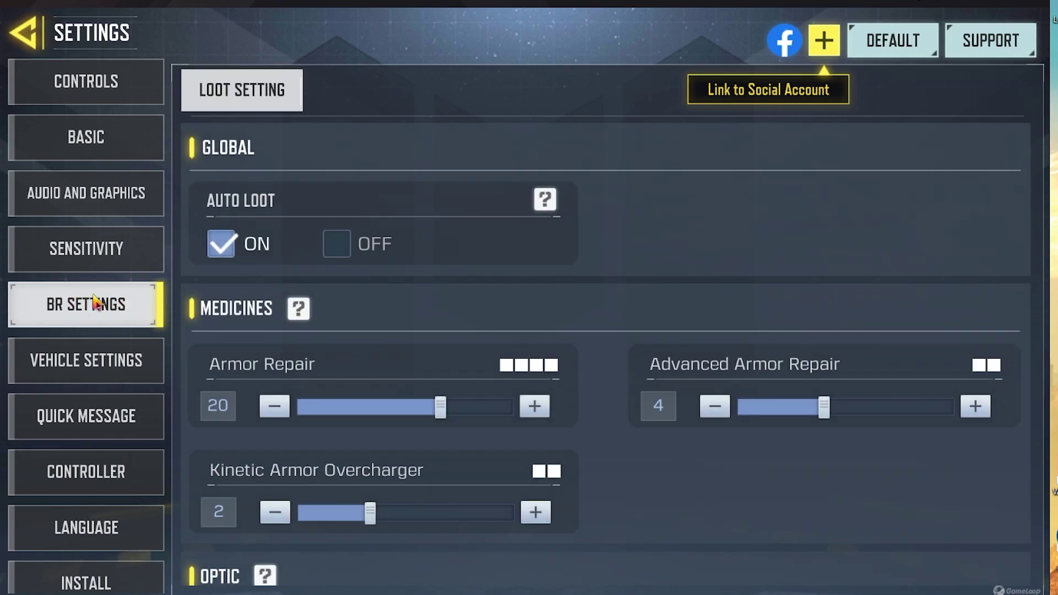
click(99, 368)
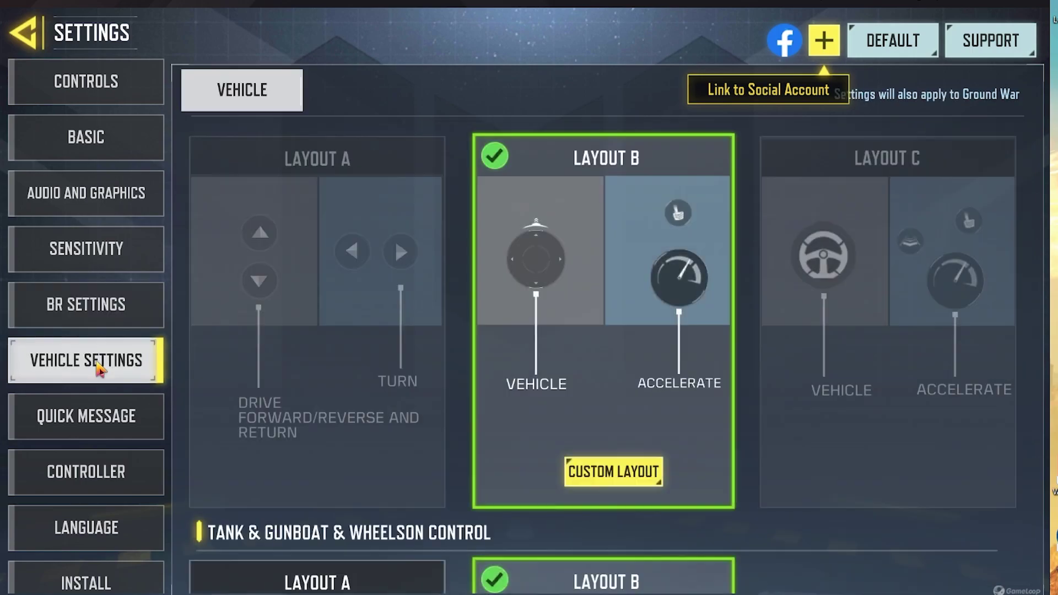
click(105, 428)
click(94, 483)
scroll(88, 546, down, 3)
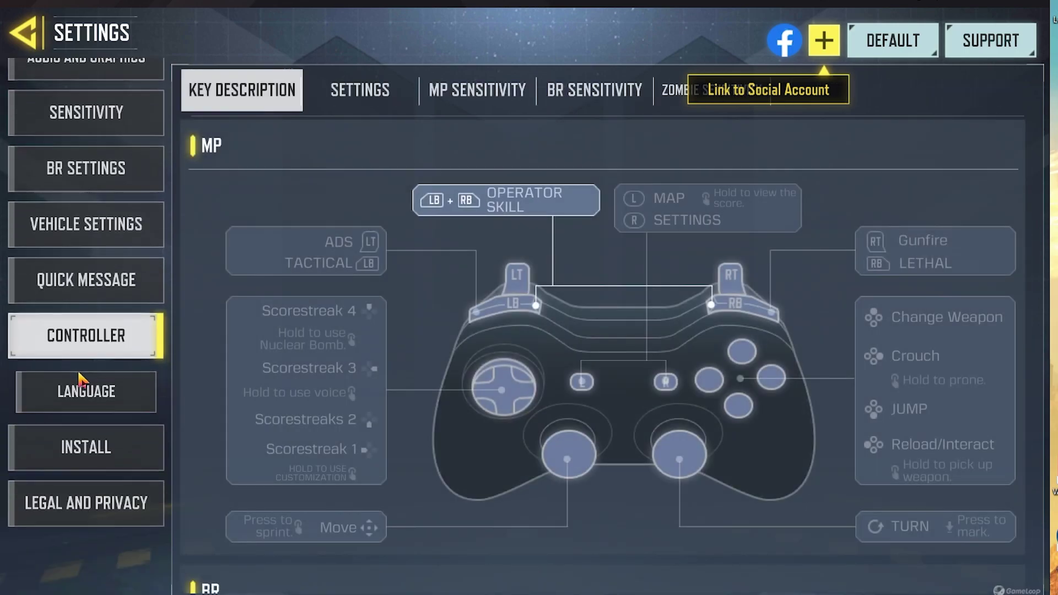
click(101, 465)
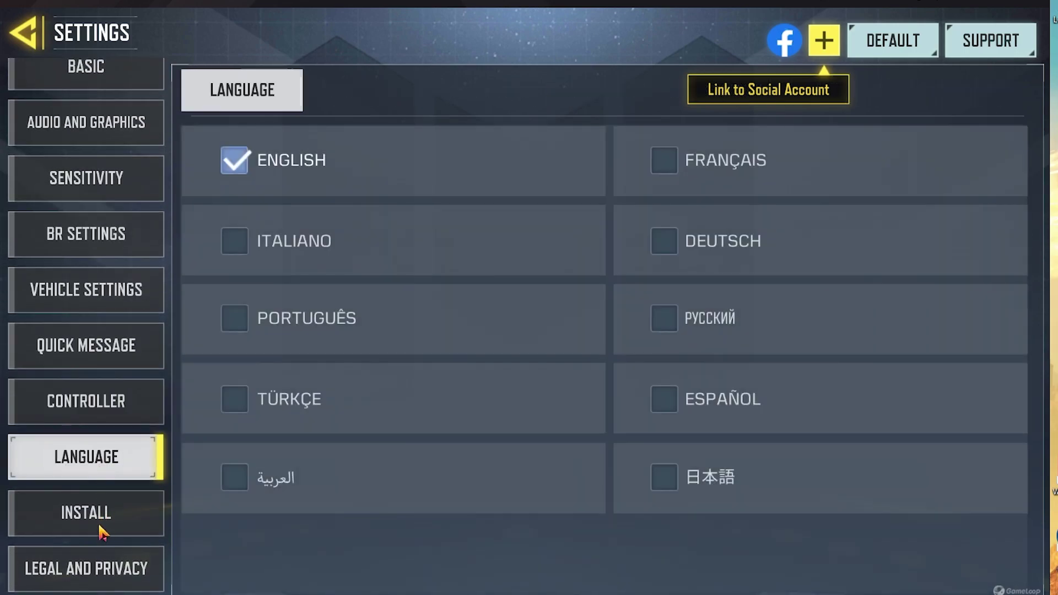
click(104, 399)
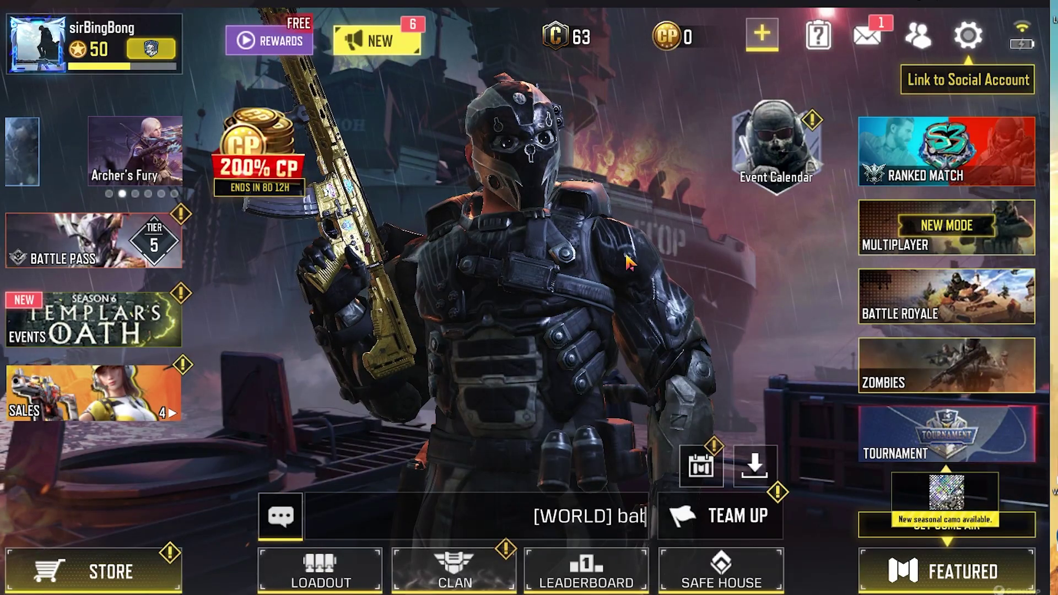
Show the multiplayer Loadout 1 with the M4 and Renetti
click(678, 333)
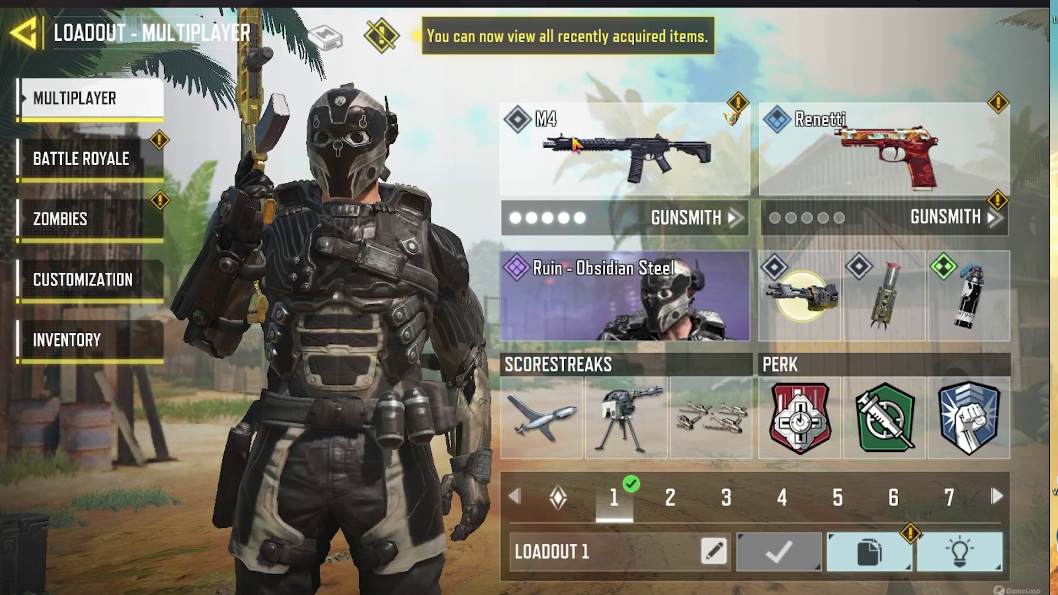